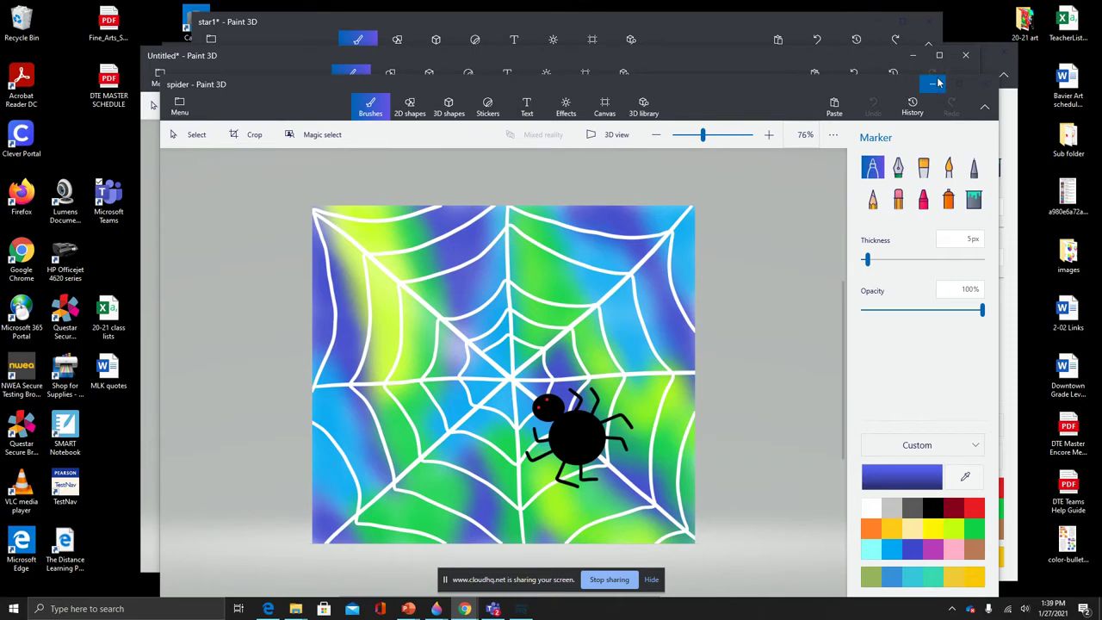
Step: Minimize the spider picture so the blank Untitled canvas is showing
left_click(936, 85)
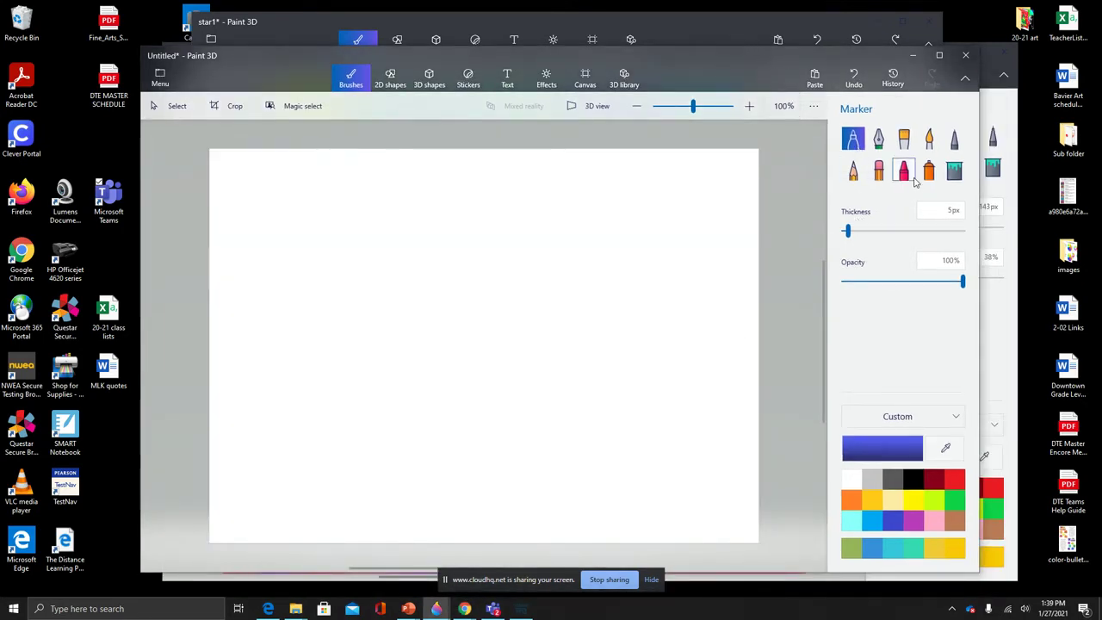
Step: Drag the canvas's left edge inward to shrink its width from 957px to 843px
left_click(594, 85)
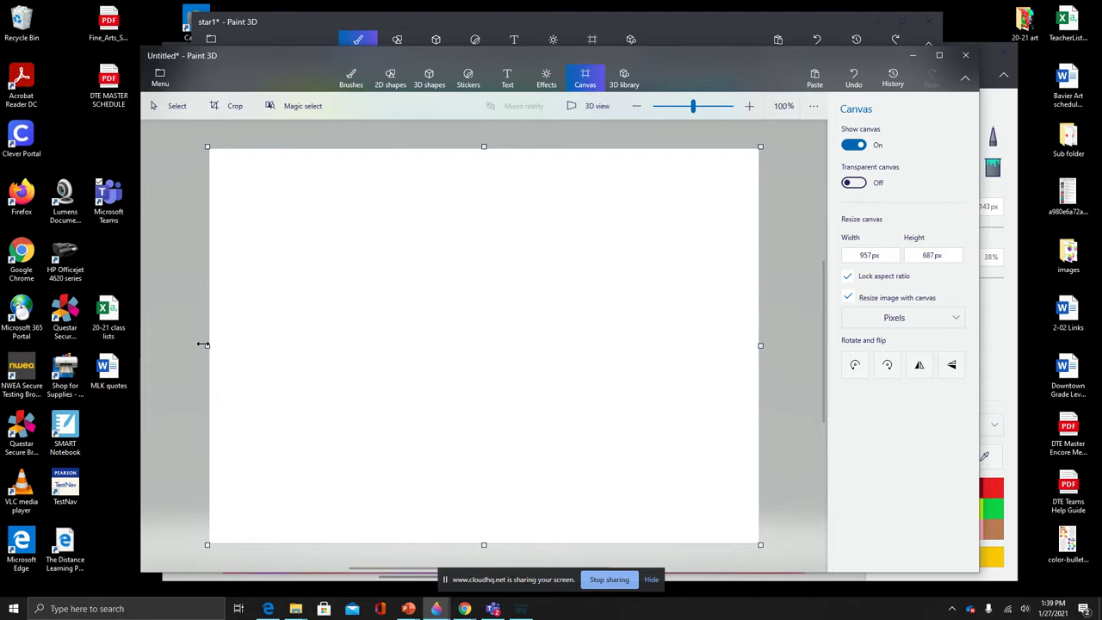
left_click_drag(204, 344, 246, 346)
left_click(350, 78)
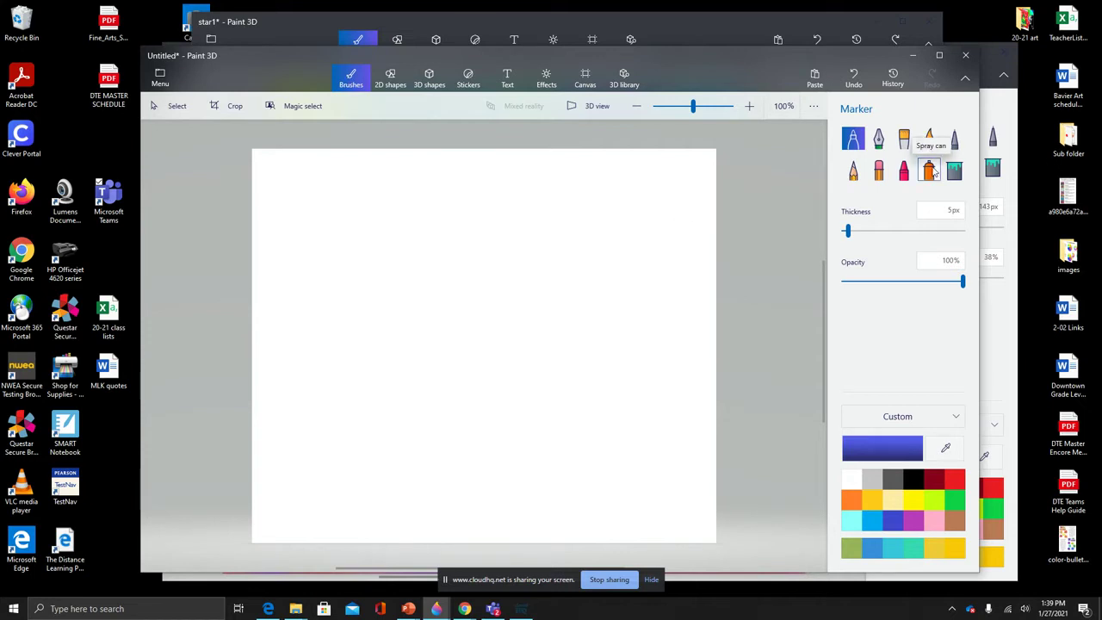
Step: Set up the spray can at 162px thickness and about 51% opacity in green
left_click(933, 172)
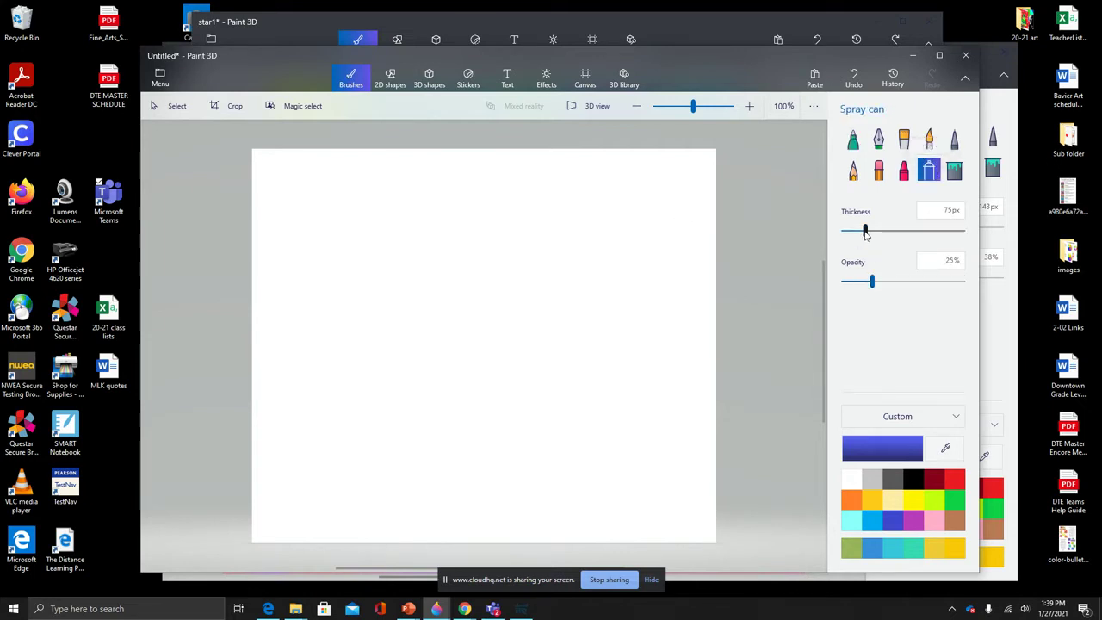
left_click_drag(865, 232, 902, 233)
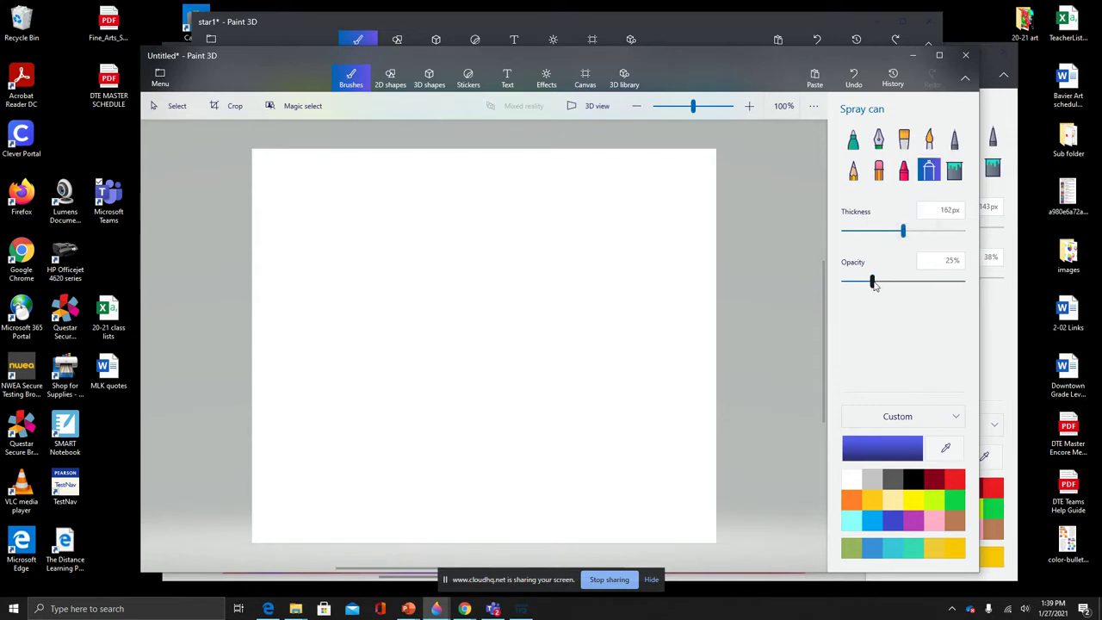
left_click_drag(872, 283, 903, 289)
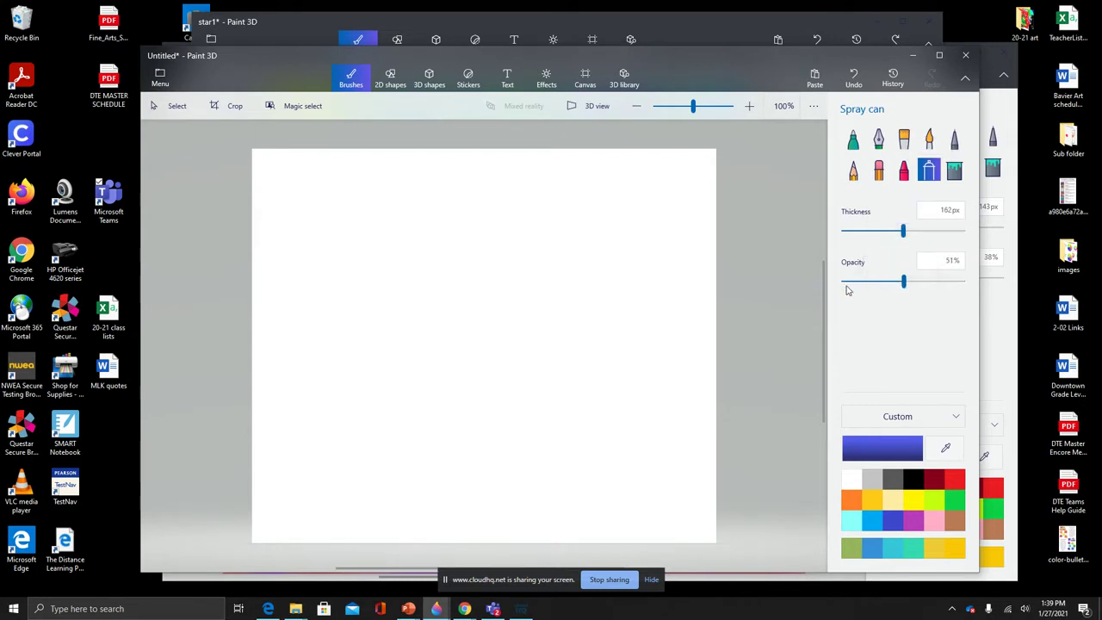
left_click(956, 500)
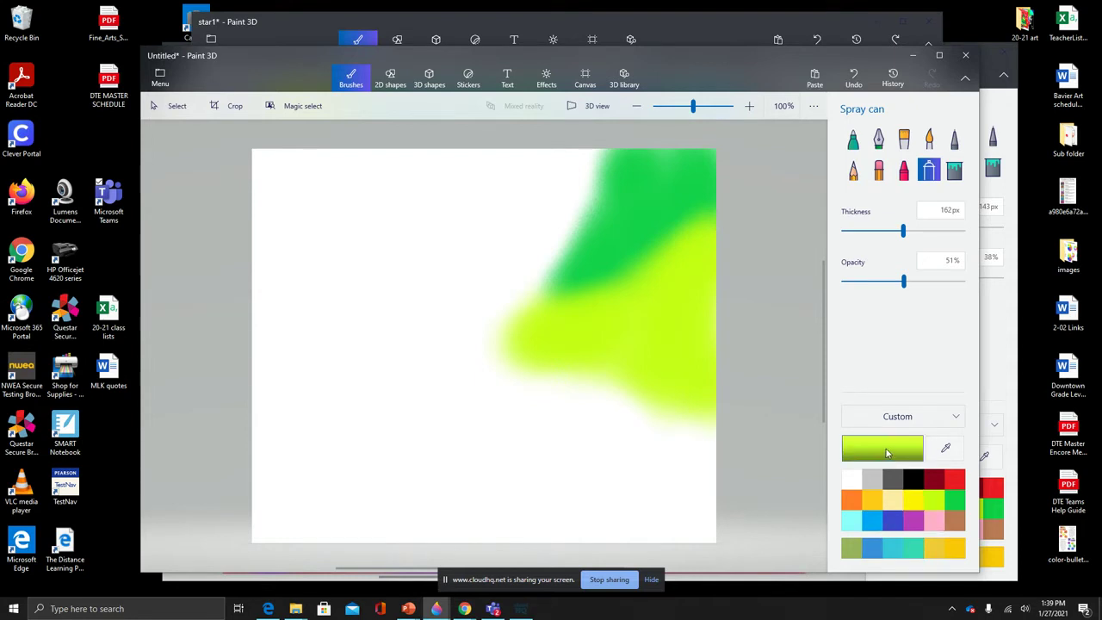
Step: Change the colour to a brighter green and spray a band across the lower right
left_click(879, 457)
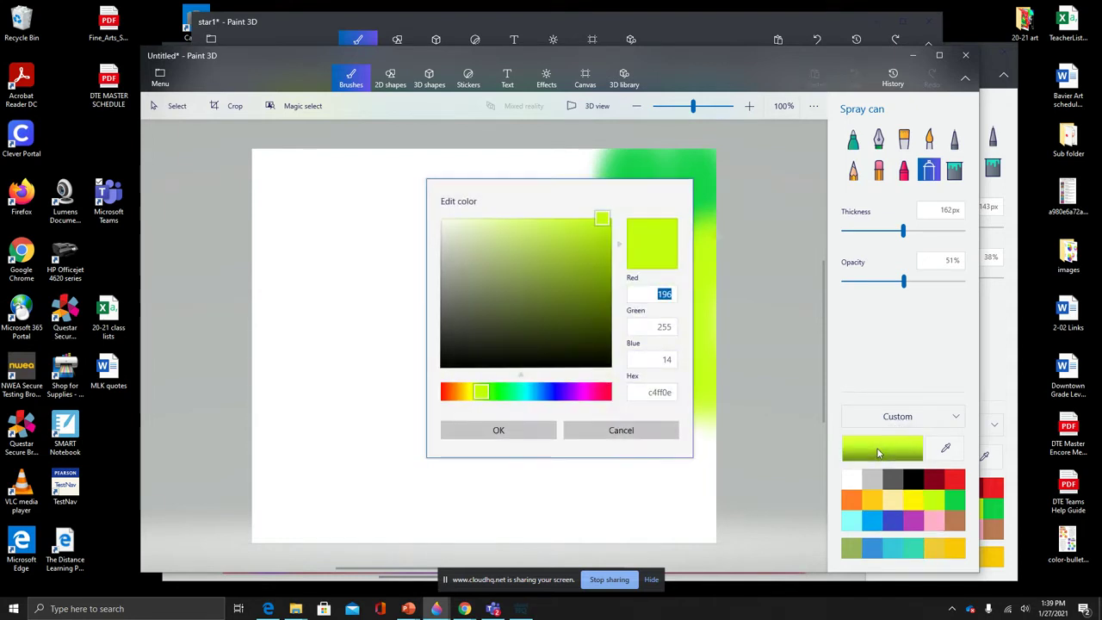
mouse_move(484, 393)
left_mouse_down()
mouse_move(495, 396)
mouse_move(468, 395)
mouse_move(503, 396)
left_mouse_up()
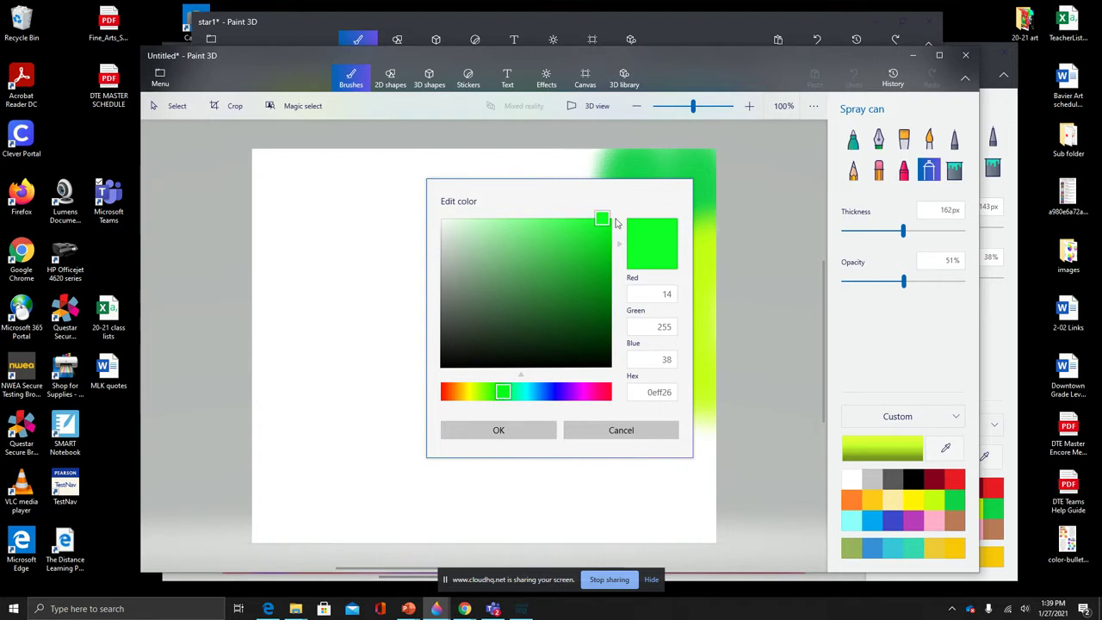
left_click_drag(603, 221, 596, 229)
left_click(497, 431)
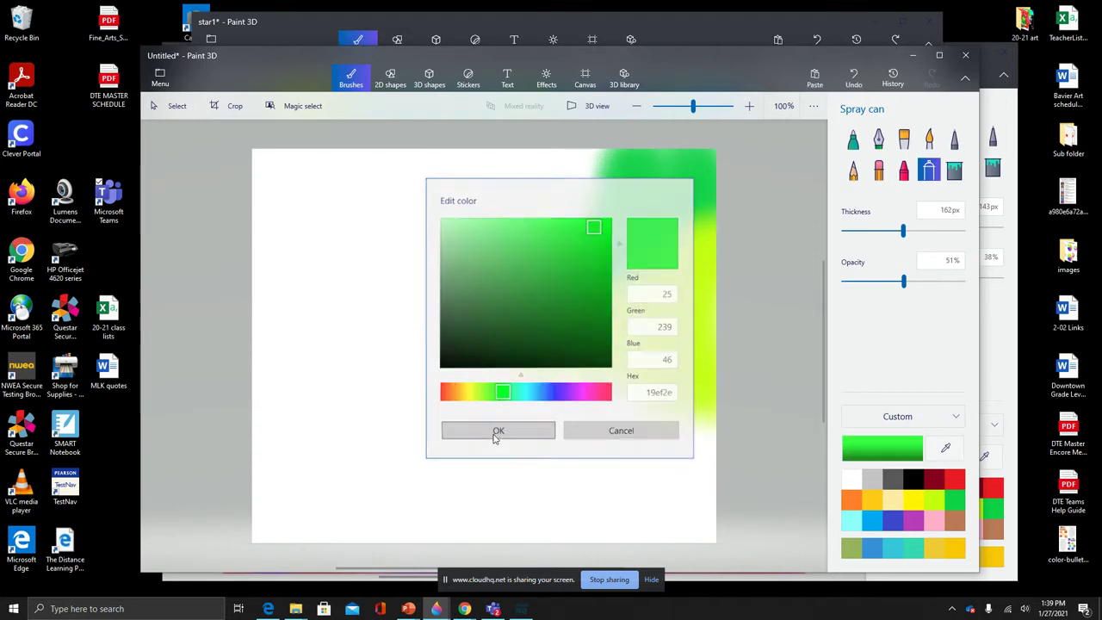
mouse_move(619, 417)
left_mouse_down()
mouse_move(565, 395)
mouse_move(486, 386)
mouse_move(649, 443)
mouse_move(593, 430)
mouse_move(720, 440)
mouse_move(596, 400)
mouse_move(651, 448)
mouse_move(600, 457)
mouse_move(675, 492)
mouse_move(631, 469)
left_mouse_up()
Step: Set the paint colour back to yellow-green in the colour editor
left_click(882, 448)
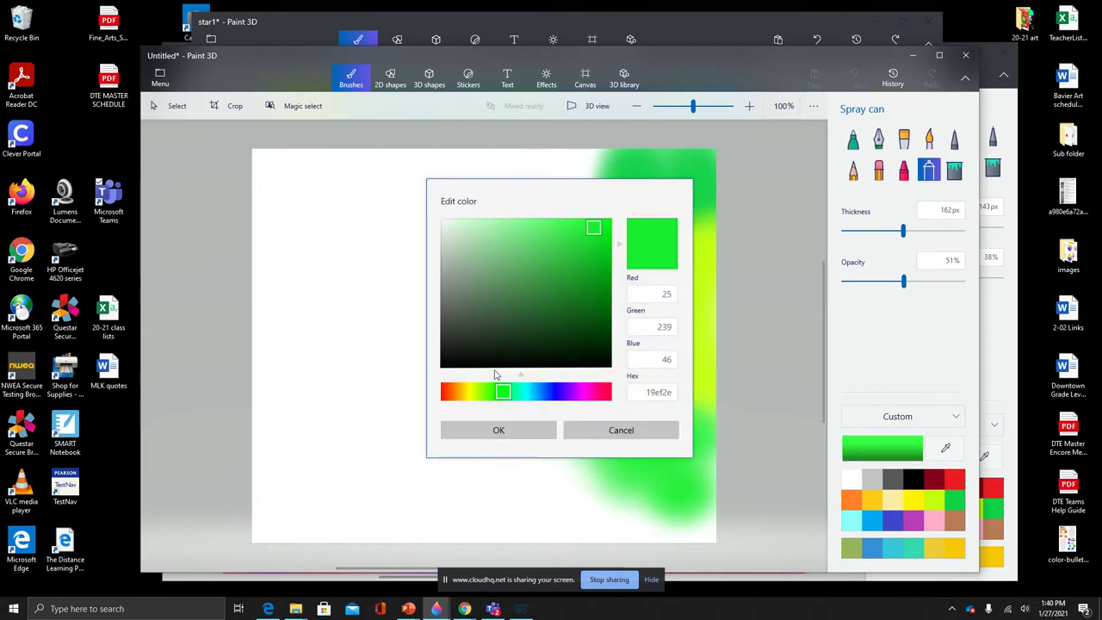
mouse_move(505, 393)
left_mouse_down()
mouse_move(634, 511)
mouse_move(635, 526)
mouse_move(715, 530)
left_mouse_up()
left_click(502, 429)
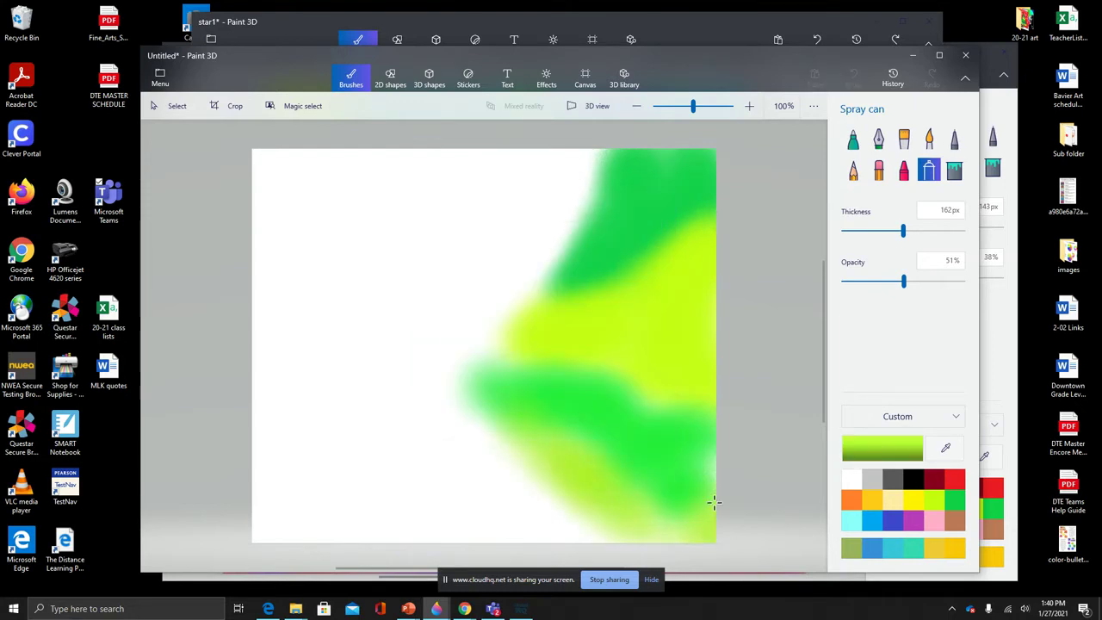
Step: Minimize the Untitled and heart drawings so the star1 sprayed background is in front
left_click(913, 55)
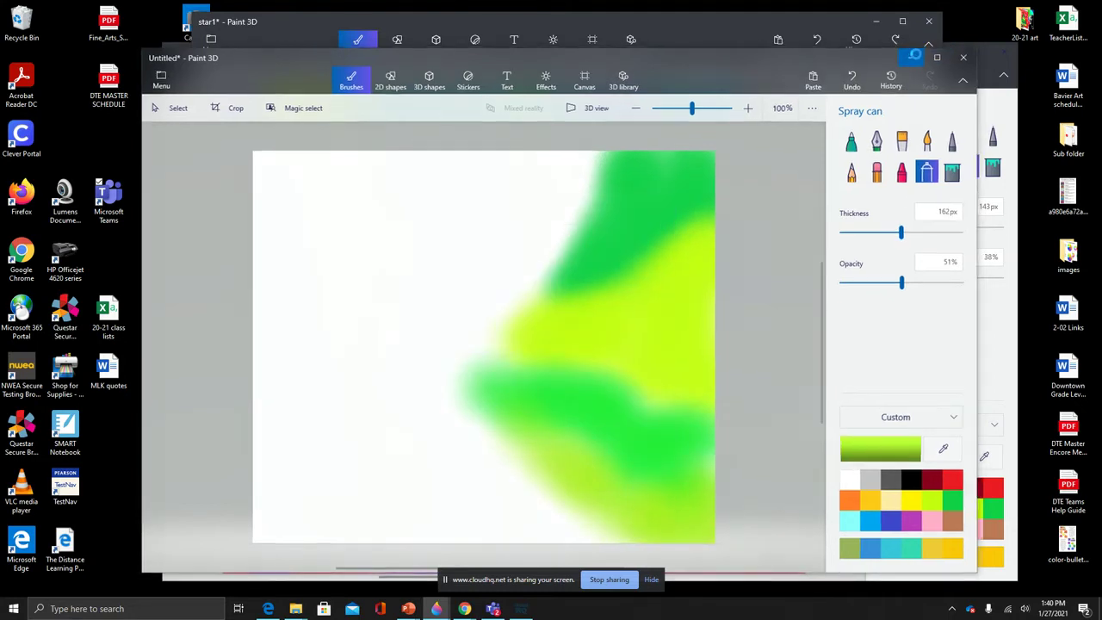
left_click(174, 566)
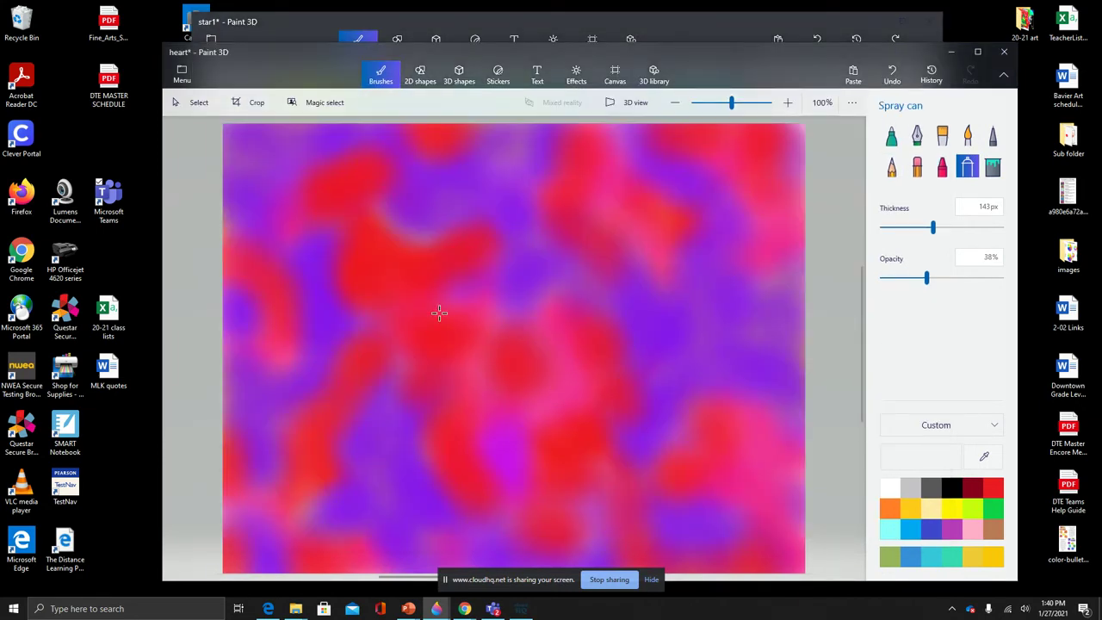
left_click(952, 51)
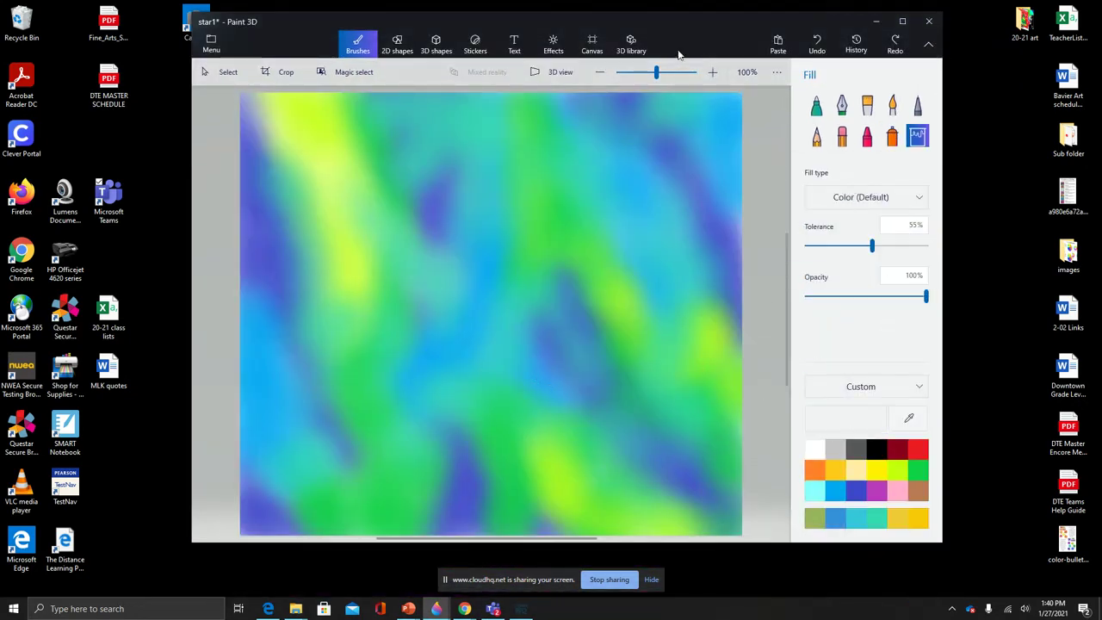
left_click_drag(732, 23, 731, 41)
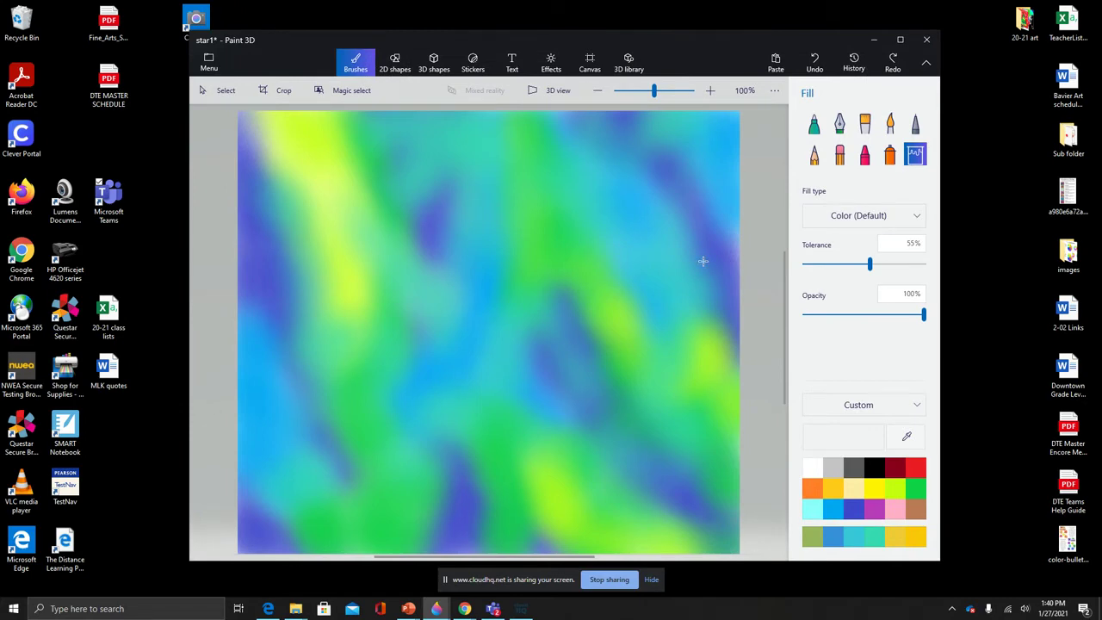
Step: Draw white marker spokes: two corner-to-corner diagonals, a vertical and a horizontal through the centre
left_click(816, 126)
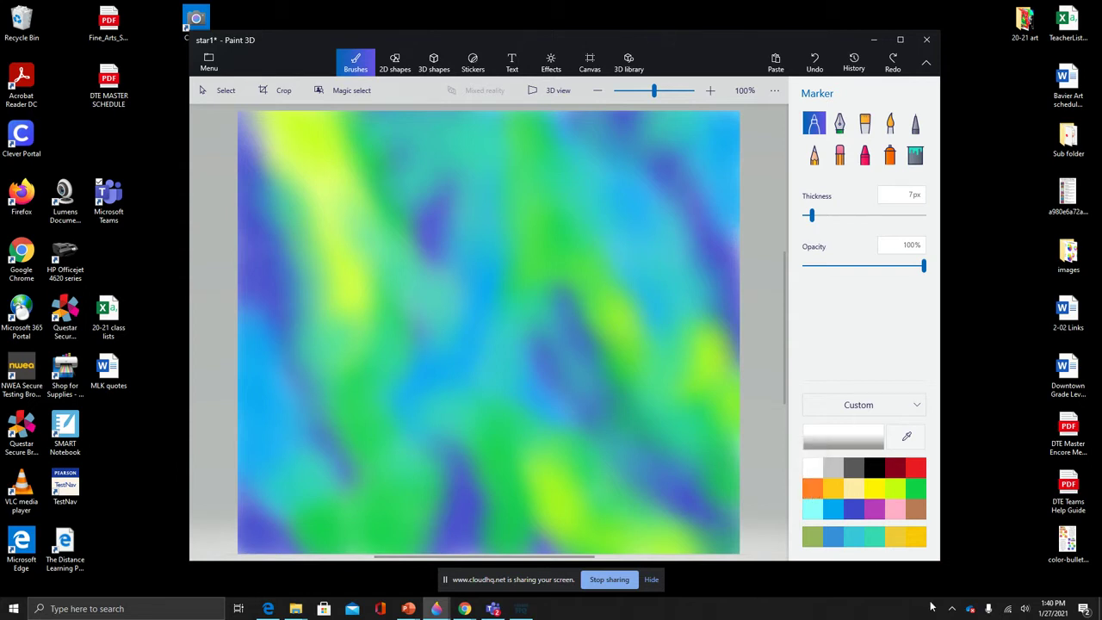
left_click_drag(238, 115, 739, 550)
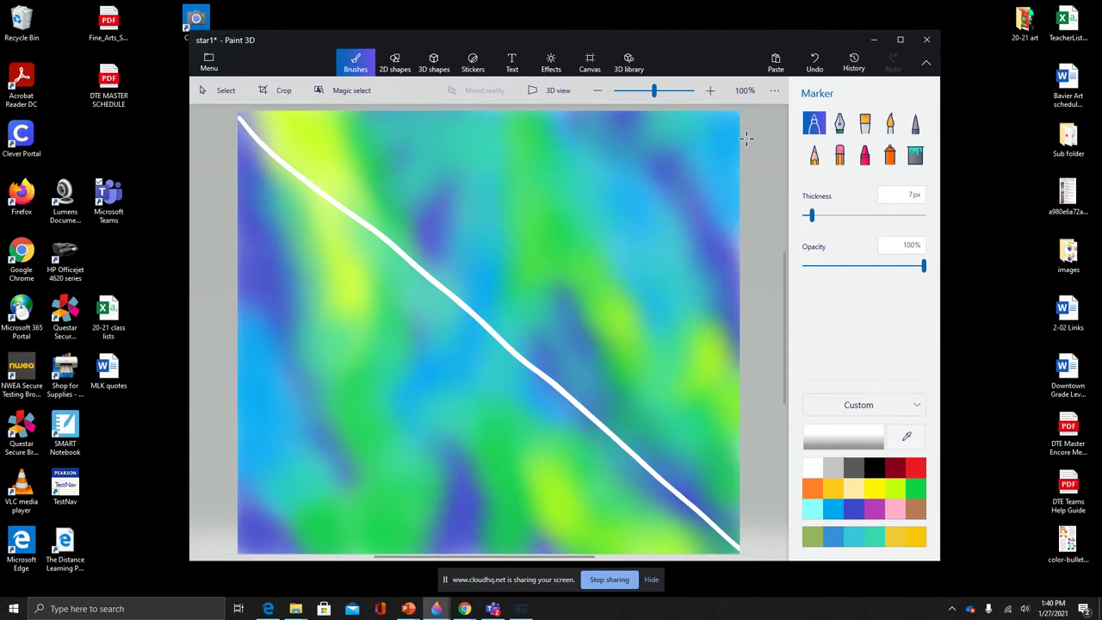
mouse_move(738, 112)
left_mouse_down()
mouse_move(410, 423)
mouse_move(242, 550)
left_mouse_up()
left_click_drag(486, 111, 512, 551)
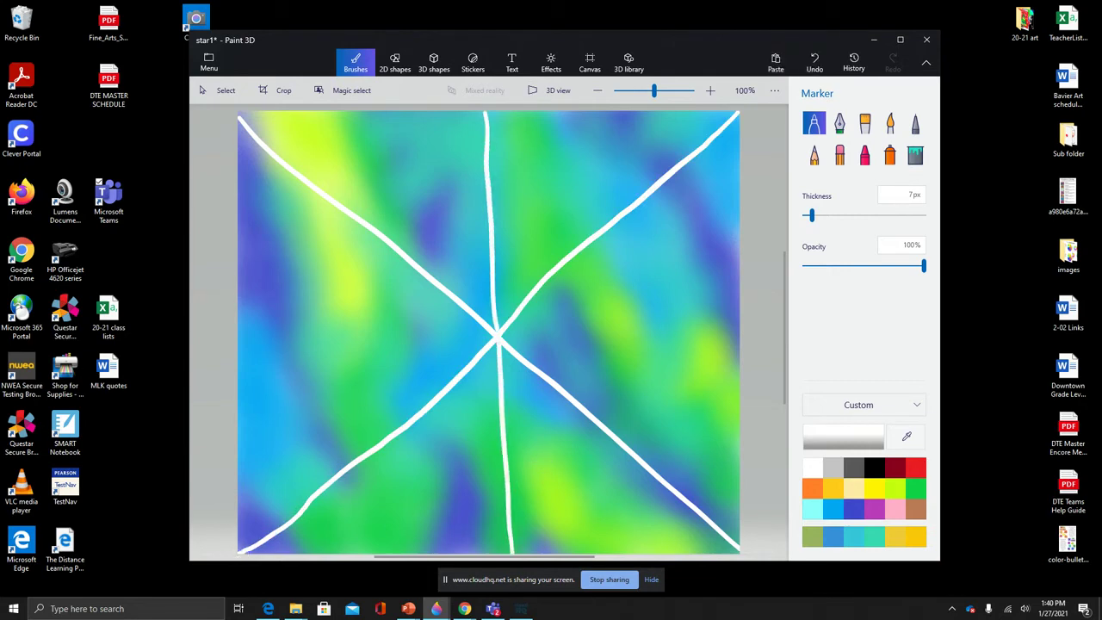
left_click_drag(240, 347, 739, 341)
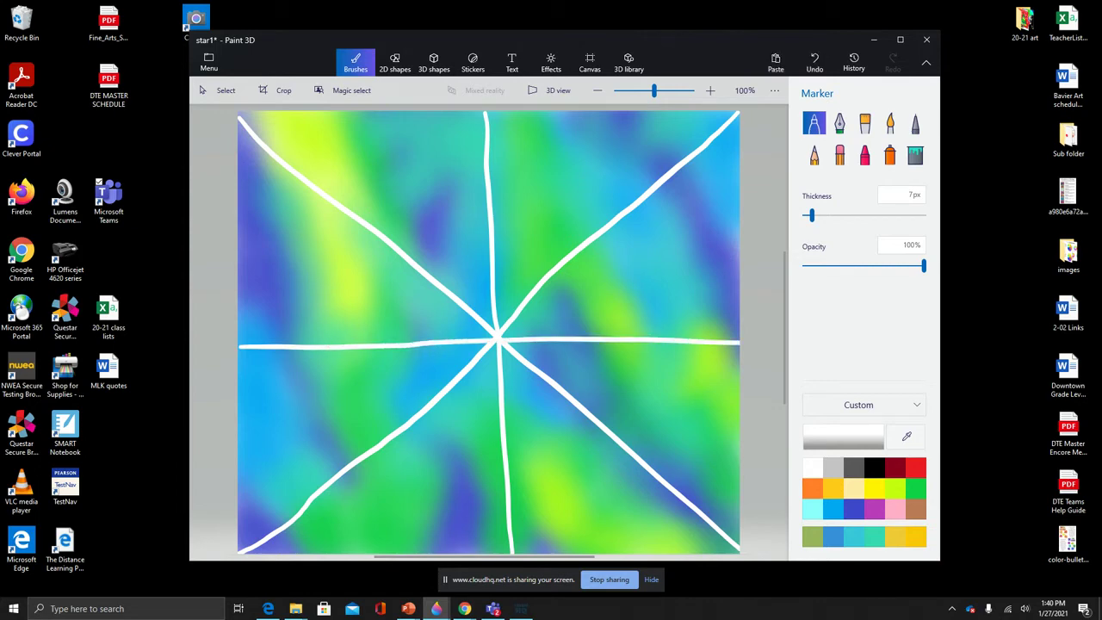
Step: Connect the spokes near the centre and lower area with curved white strands
left_click_drag(447, 287, 458, 286)
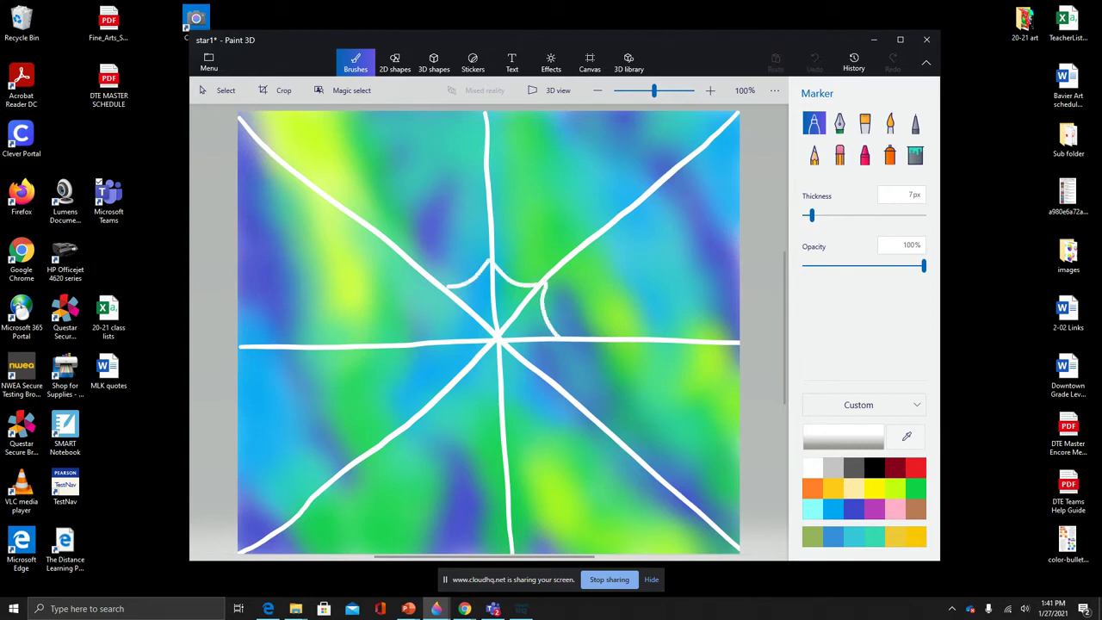
left_click_drag(548, 380, 507, 403)
mouse_move(427, 339)
left_mouse_down()
mouse_move(415, 275)
mouse_move(489, 234)
mouse_move(580, 253)
mouse_move(589, 296)
mouse_move(620, 345)
mouse_move(600, 376)
mouse_move(595, 422)
mouse_move(531, 432)
mouse_move(502, 463)
left_mouse_up()
mouse_move(501, 460)
left_mouse_down()
mouse_move(410, 425)
mouse_move(369, 349)
mouse_move(387, 290)
mouse_move(376, 237)
mouse_move(421, 235)
mouse_move(479, 201)
mouse_move(490, 177)
mouse_move(574, 252)
mouse_move(619, 222)
mouse_move(676, 337)
mouse_move(647, 470)
mouse_move(546, 489)
mouse_move(518, 517)
mouse_move(367, 487)
mouse_move(322, 495)
mouse_move(327, 420)
mouse_move(309, 327)
mouse_move(336, 252)
mouse_move(327, 208)
mouse_move(429, 173)
mouse_move(486, 129)
mouse_move(578, 179)
mouse_move(651, 173)
mouse_move(693, 156)
mouse_move(692, 255)
mouse_move(737, 350)
mouse_move(694, 435)
mouse_move(700, 513)
mouse_move(589, 518)
mouse_move(513, 551)
left_mouse_up()
Step: Add white strands across the lower-left area, far-left side and top-left edge
scroll(513, 336, "left", 3)
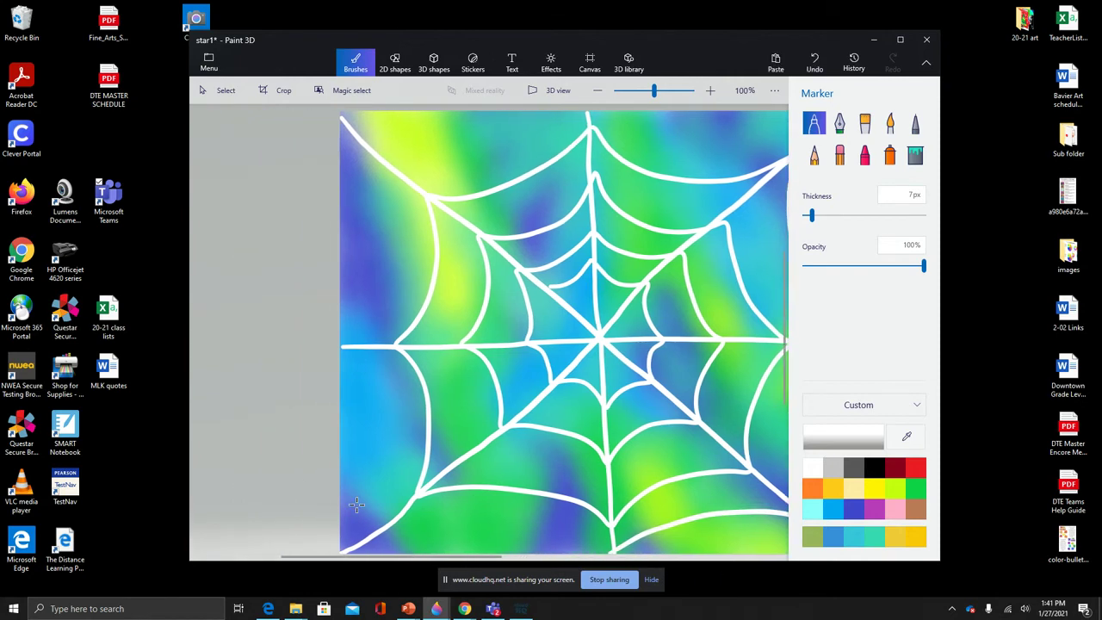
left_click_drag(421, 558, 510, 558)
left_click_drag(298, 519, 426, 551)
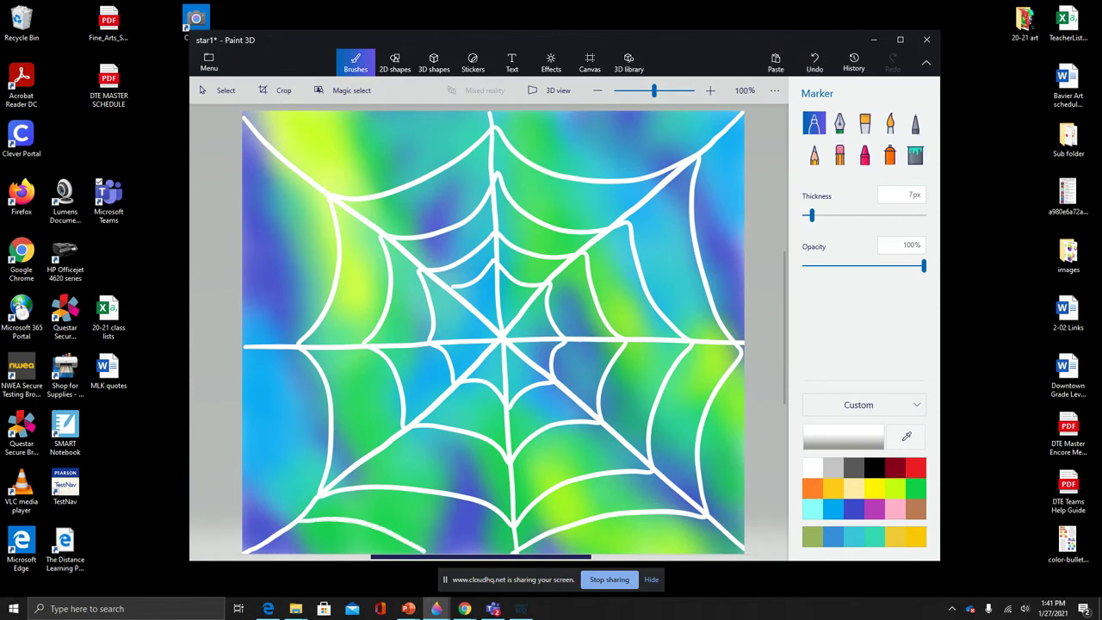
mouse_move(302, 512)
left_mouse_down()
mouse_move(297, 456)
mouse_move(265, 366)
mouse_move(246, 351)
mouse_move(298, 277)
mouse_move(300, 196)
mouse_move(284, 166)
mouse_move(464, 112)
left_mouse_up()
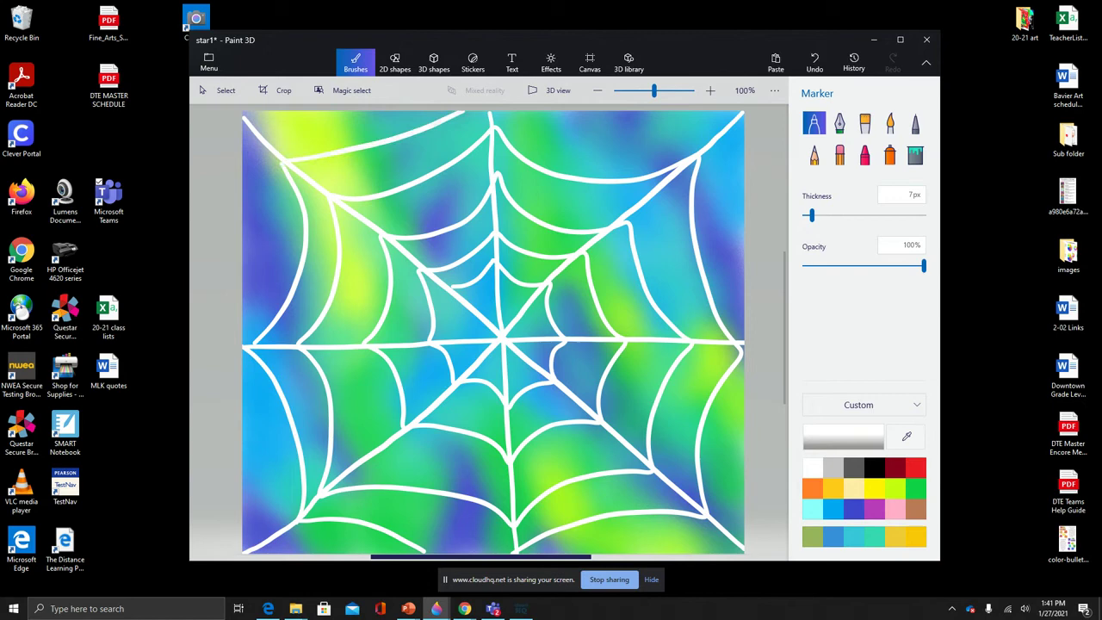
mouse_move(244, 234)
left_mouse_down()
mouse_move(263, 131)
mouse_move(401, 111)
left_mouse_up()
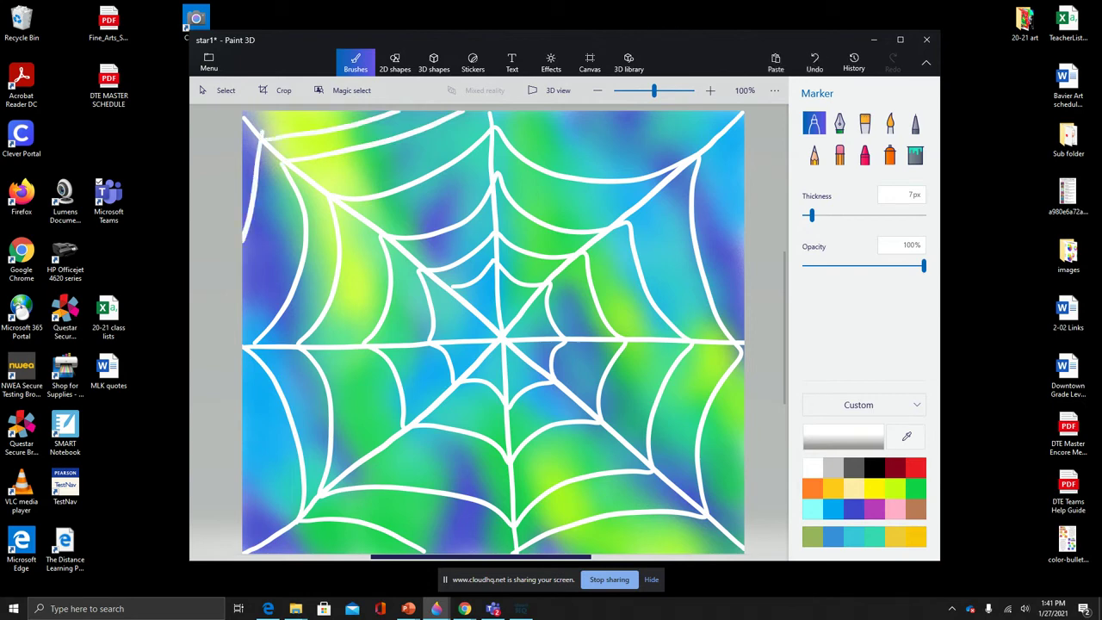
Step: Add white strands along the top and right edges, then select black as the colour
mouse_move(551, 121)
left_mouse_down()
mouse_move(736, 127)
mouse_move(742, 241)
left_mouse_up()
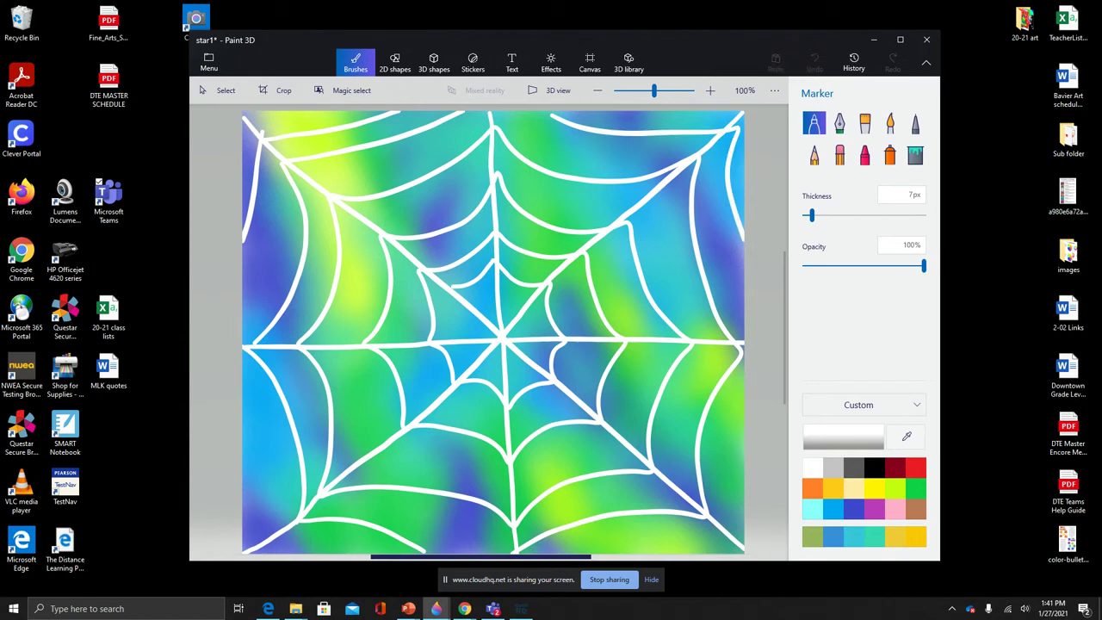
left_click_drag(743, 393, 740, 542)
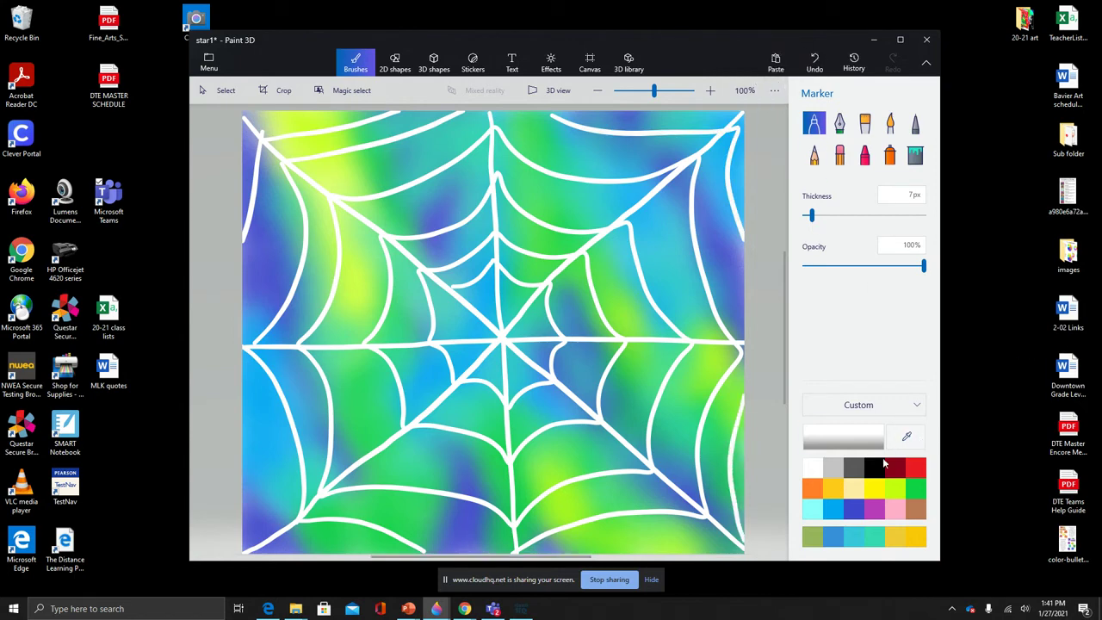
left_click(873, 467)
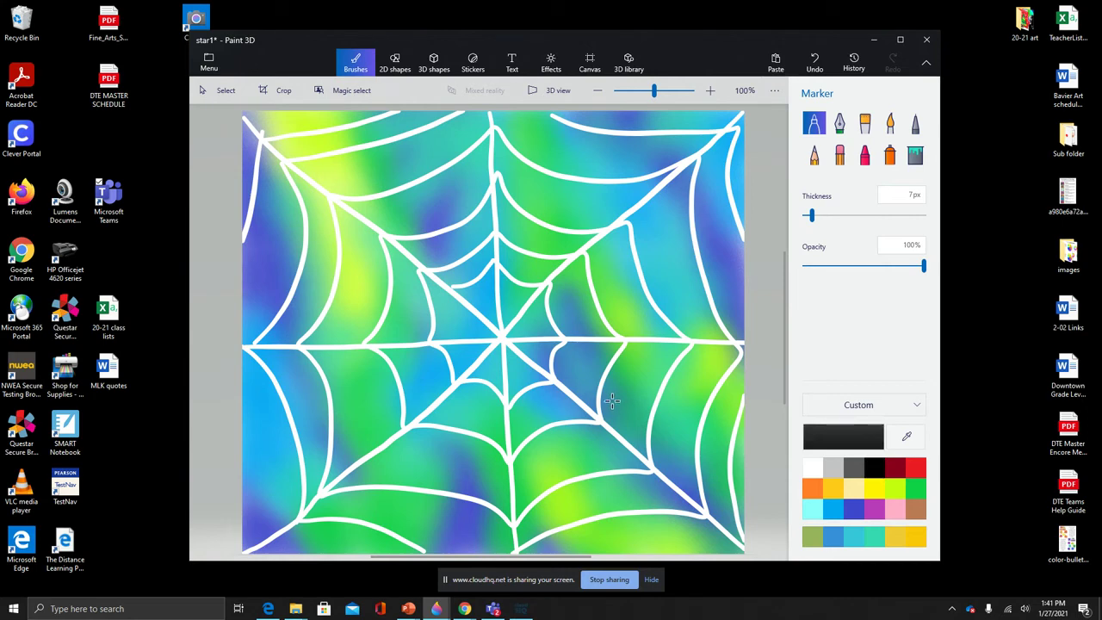
mouse_move(599, 392)
left_mouse_down()
mouse_move(569, 390)
mouse_move(555, 444)
mouse_move(614, 485)
mouse_move(653, 474)
mouse_move(654, 426)
mouse_move(577, 385)
left_mouse_up()
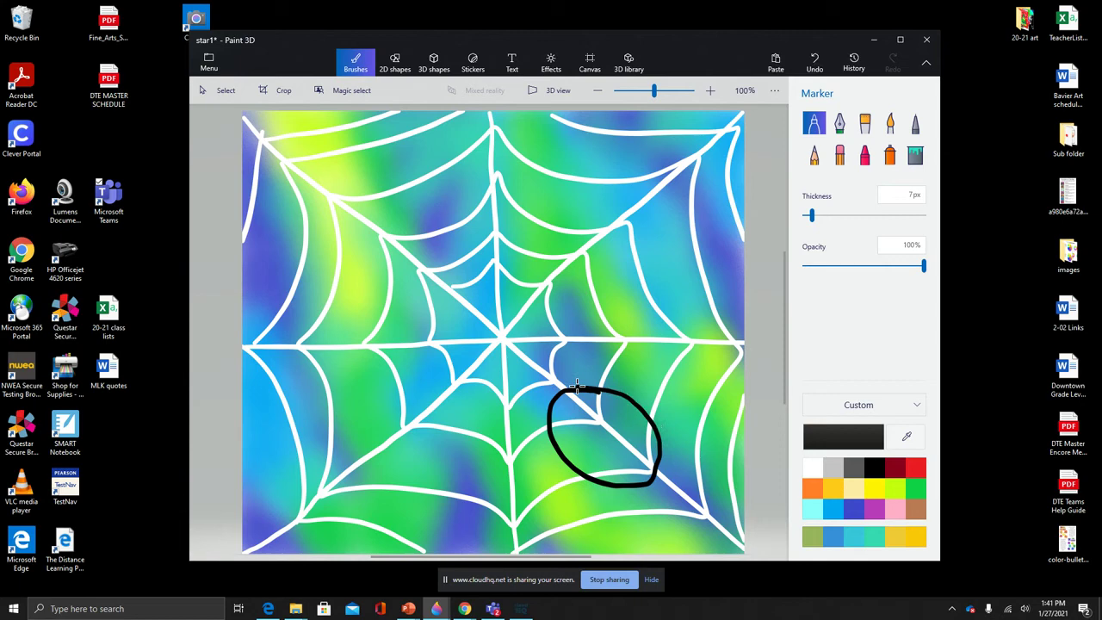
left_click(814, 62)
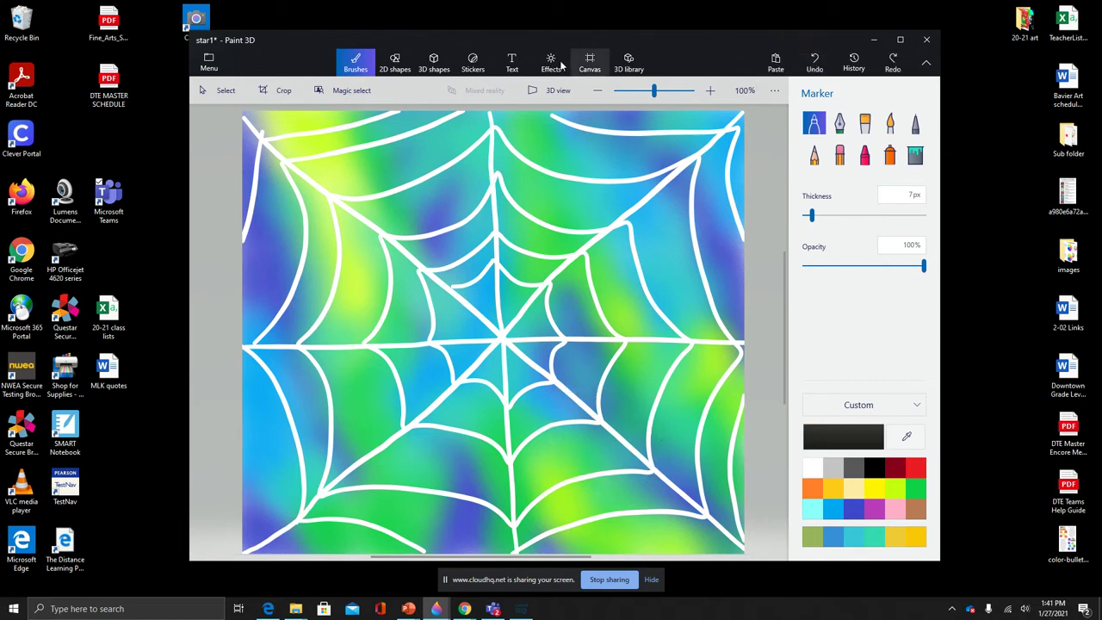
Step: Draw a black circle outline and resize and move it to body size on the web
left_click(396, 72)
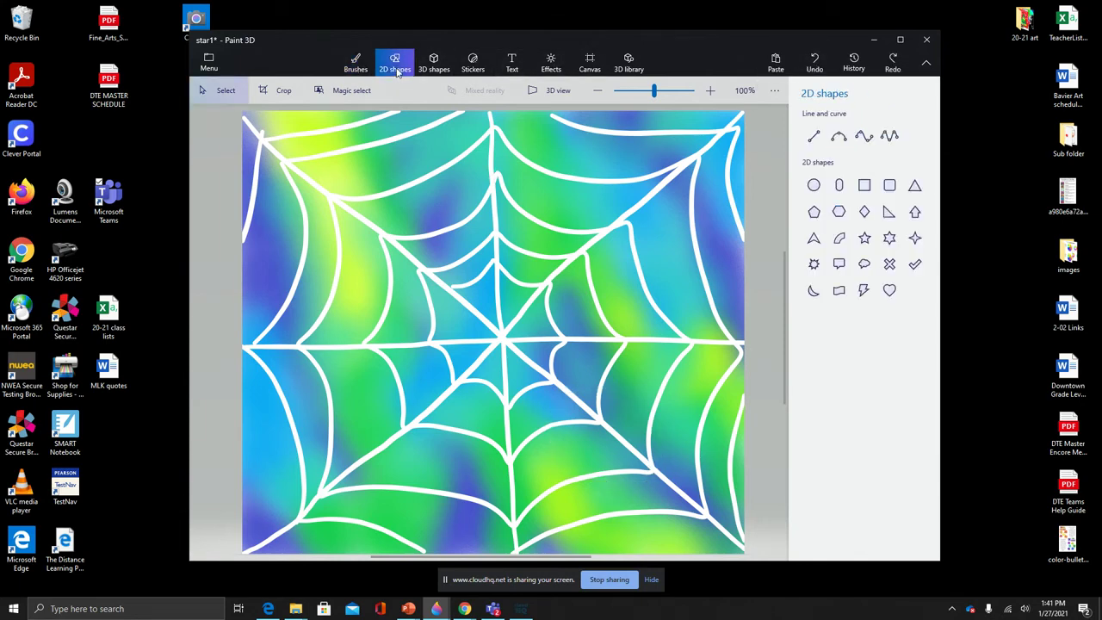
left_click(814, 186)
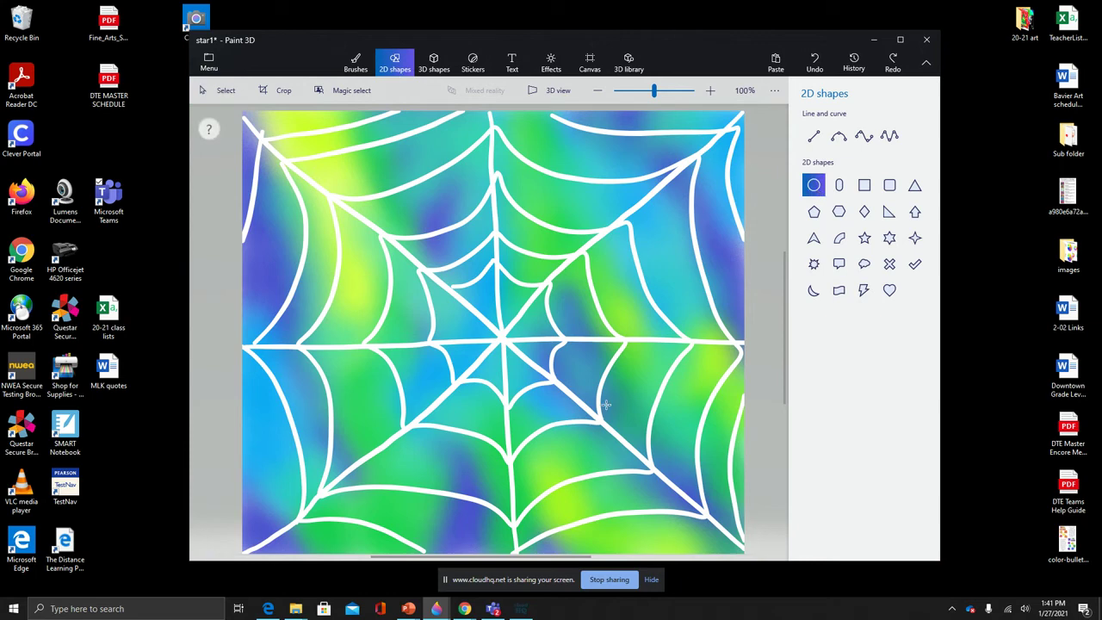
left_click_drag(520, 320, 692, 490)
left_click_drag(515, 320, 579, 388)
left_click_drag(618, 421, 503, 333)
Step: Duplicate the circle, shrink the copy into a smaller head, and commit it
key("ctrl+c")
key("ctrl+v")
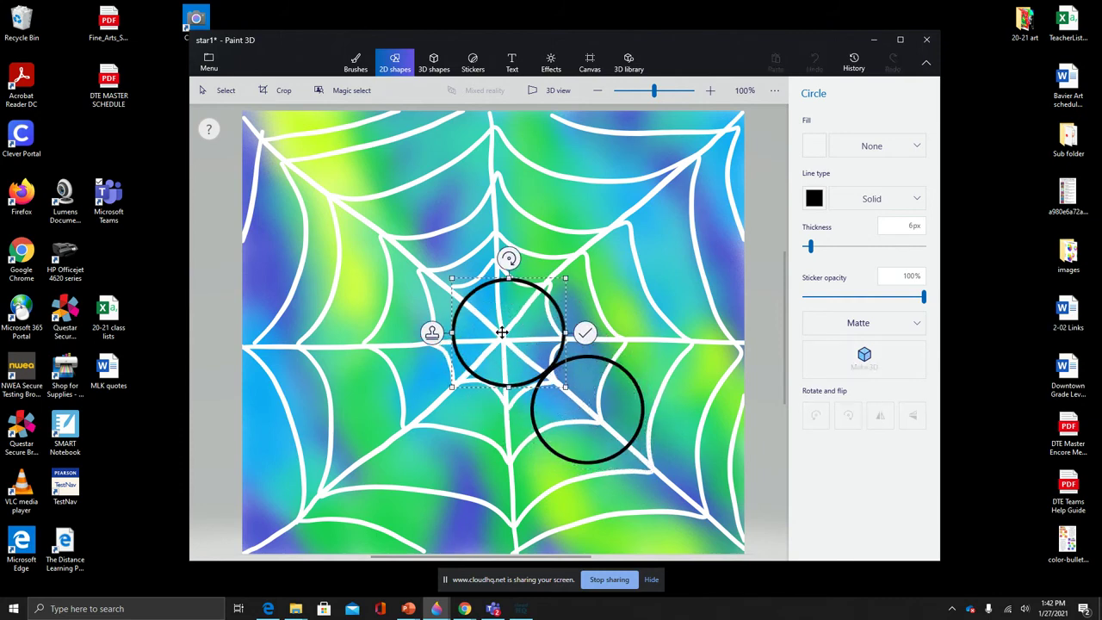
left_click_drag(566, 275, 527, 345)
left_click(579, 350)
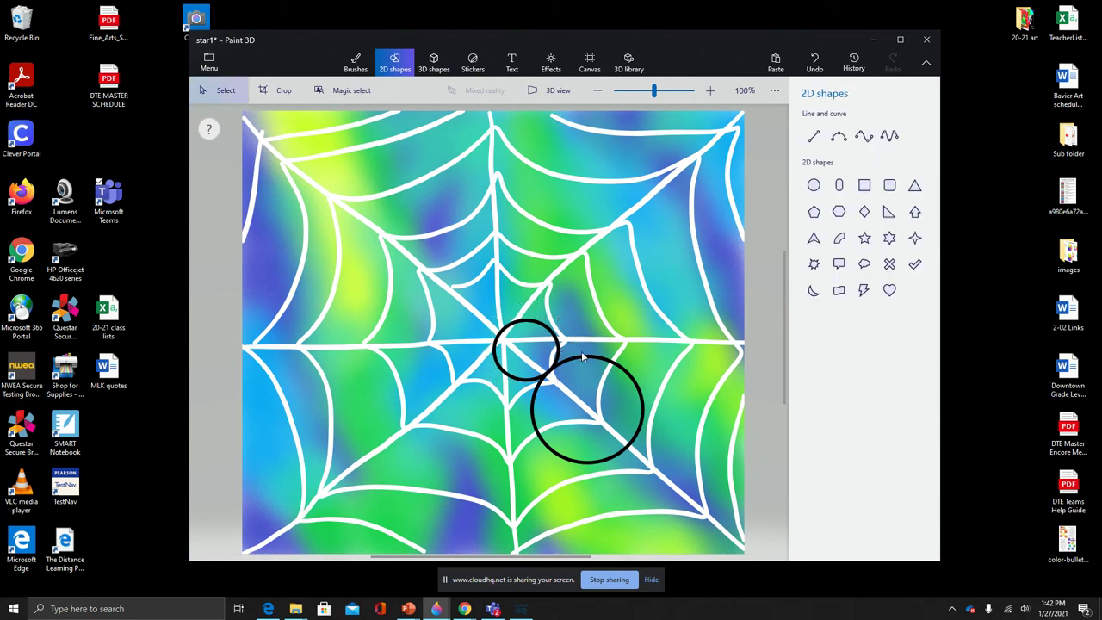
Step: Fill the small head circle and larger body circle solid black
left_click(356, 66)
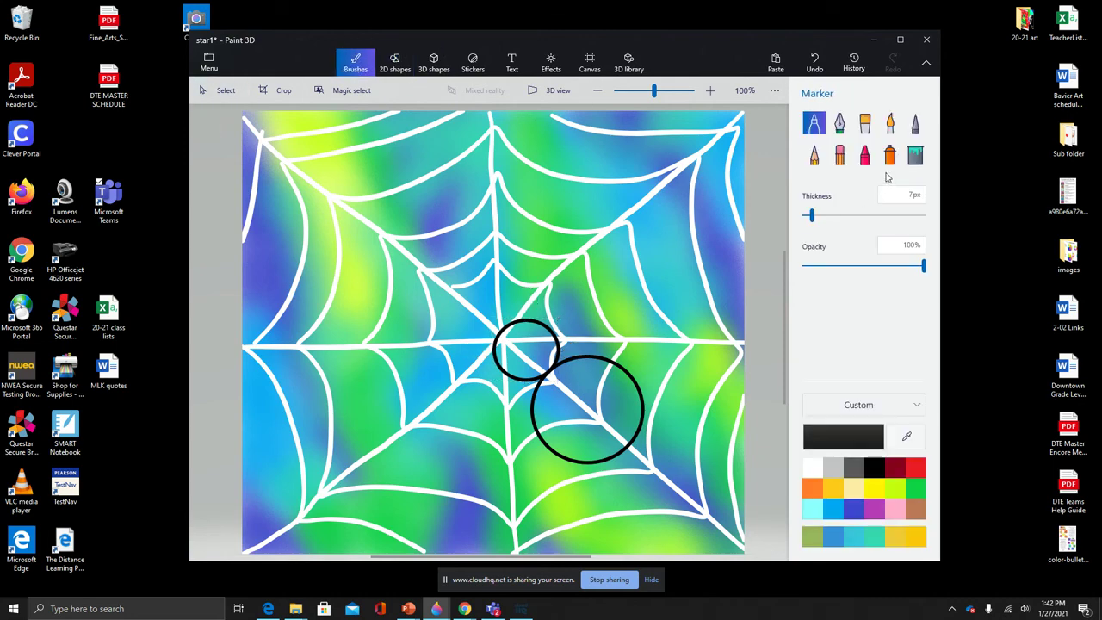
left_click(915, 155)
left_click(536, 349)
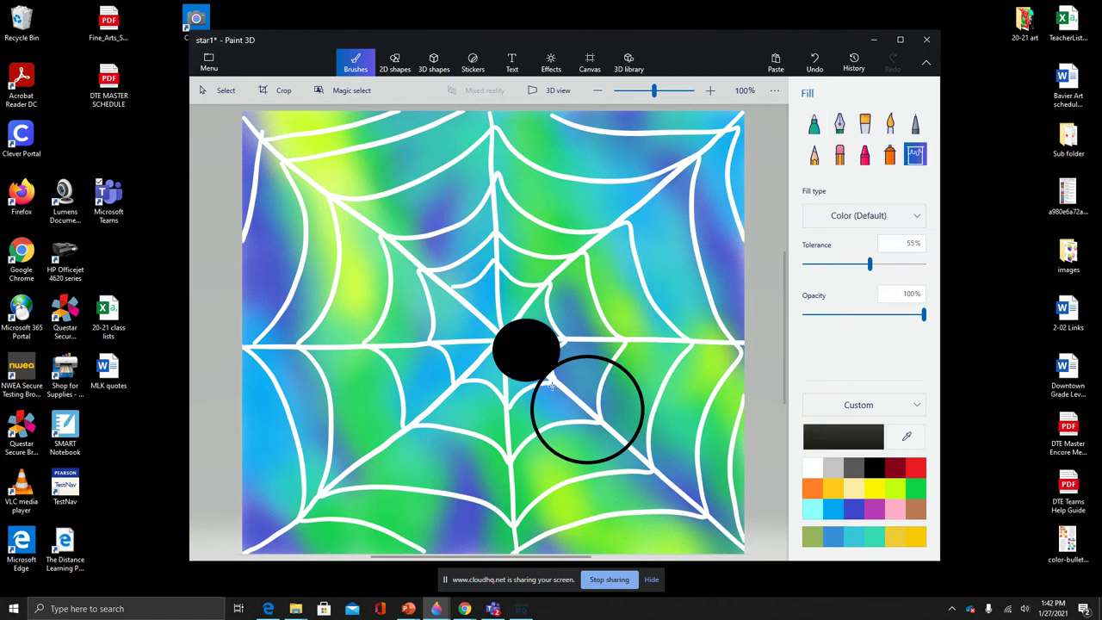
left_click(580, 412)
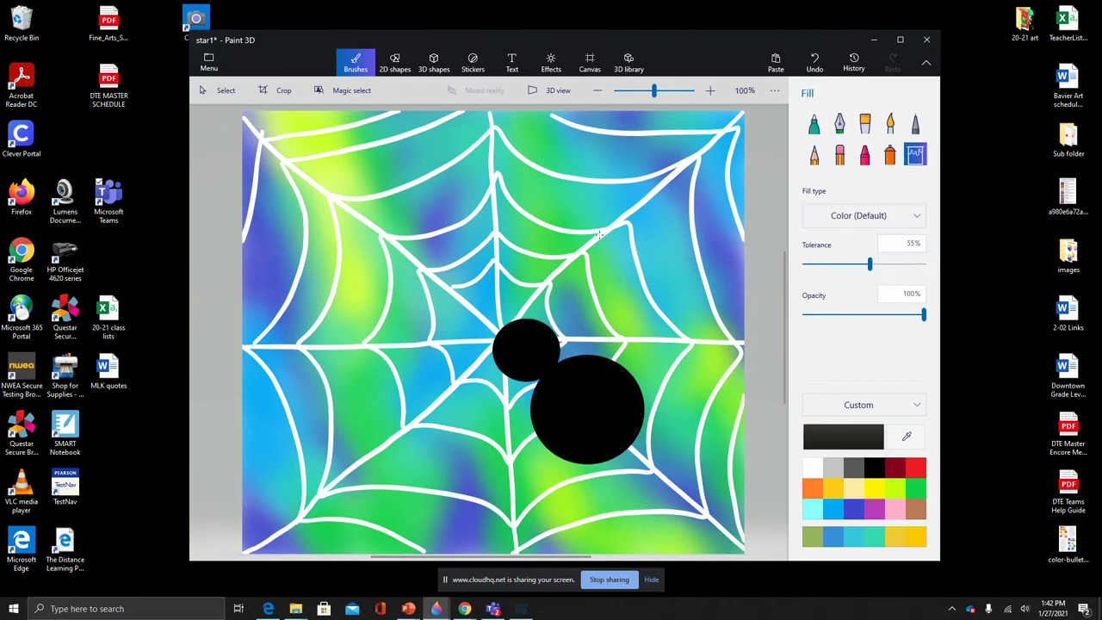
Step: Draw bent black marker legs around the body and dot a red eye on the head
left_click(818, 124)
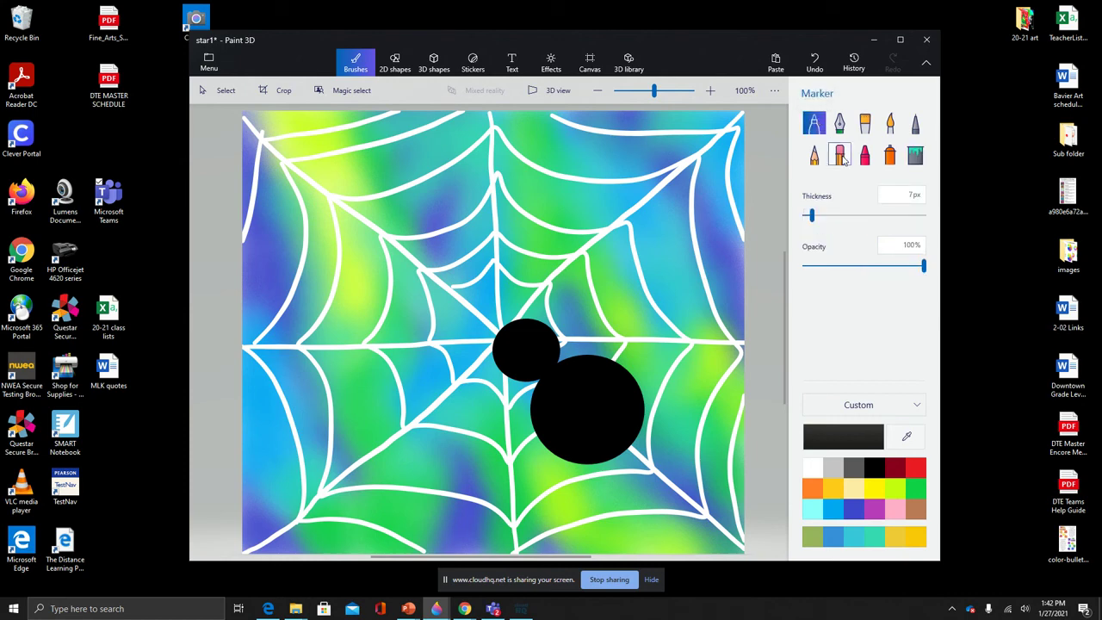
left_click_drag(595, 353, 566, 310)
left_click_drag(621, 337, 612, 320)
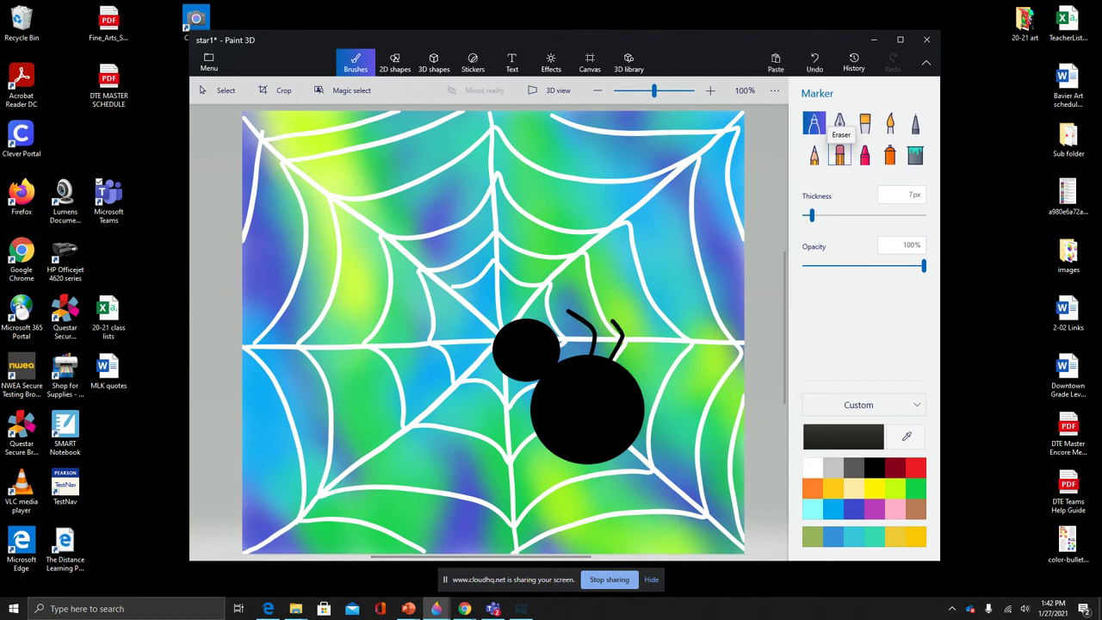
mouse_move(641, 386)
left_mouse_down()
mouse_move(674, 400)
mouse_move(651, 408)
mouse_move(673, 436)
left_mouse_up()
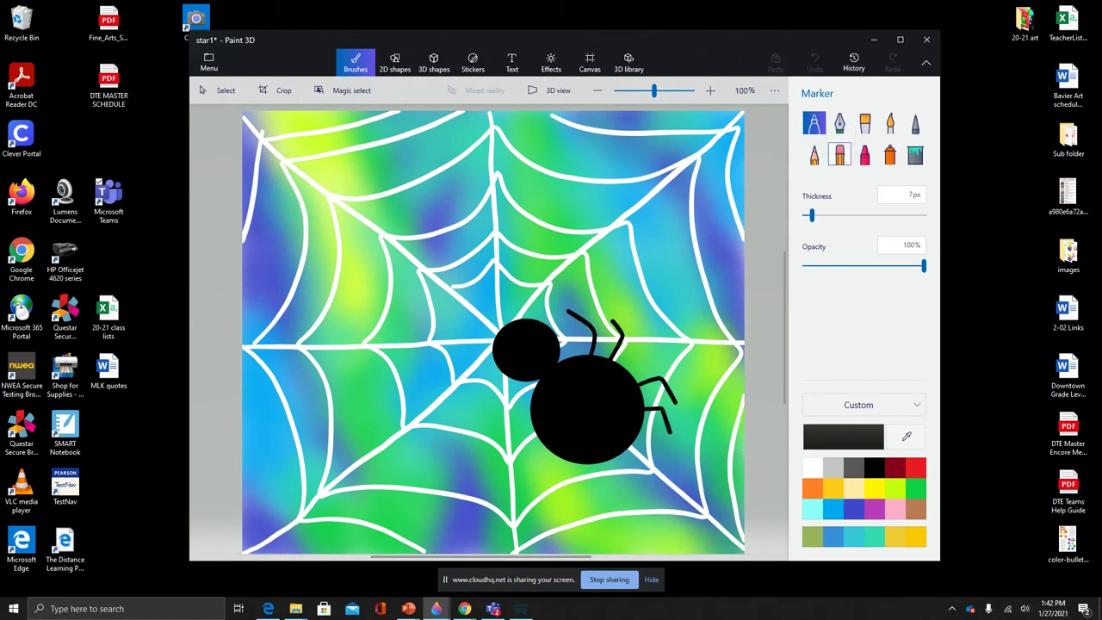
mouse_move(532, 416)
left_mouse_down()
mouse_move(504, 420)
mouse_move(491, 395)
left_mouse_up()
mouse_move(535, 437)
left_mouse_down()
mouse_move(506, 446)
mouse_move(496, 433)
left_mouse_up()
mouse_move(568, 461)
left_mouse_down()
mouse_move(561, 486)
mouse_move(580, 499)
mouse_move(601, 463)
mouse_move(627, 495)
left_mouse_up()
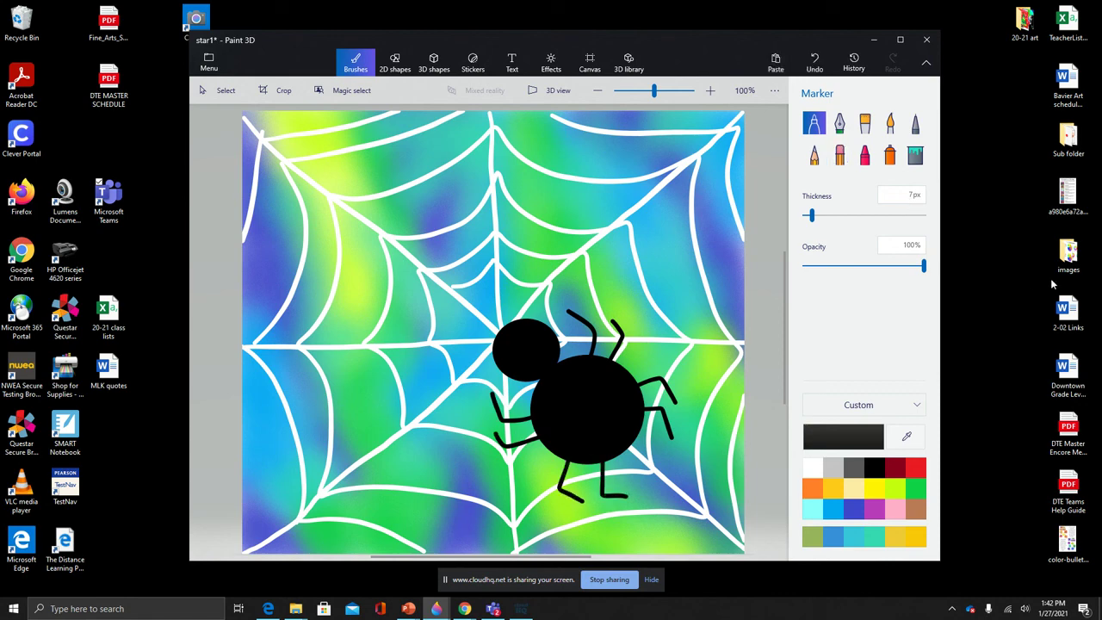
left_click(915, 468)
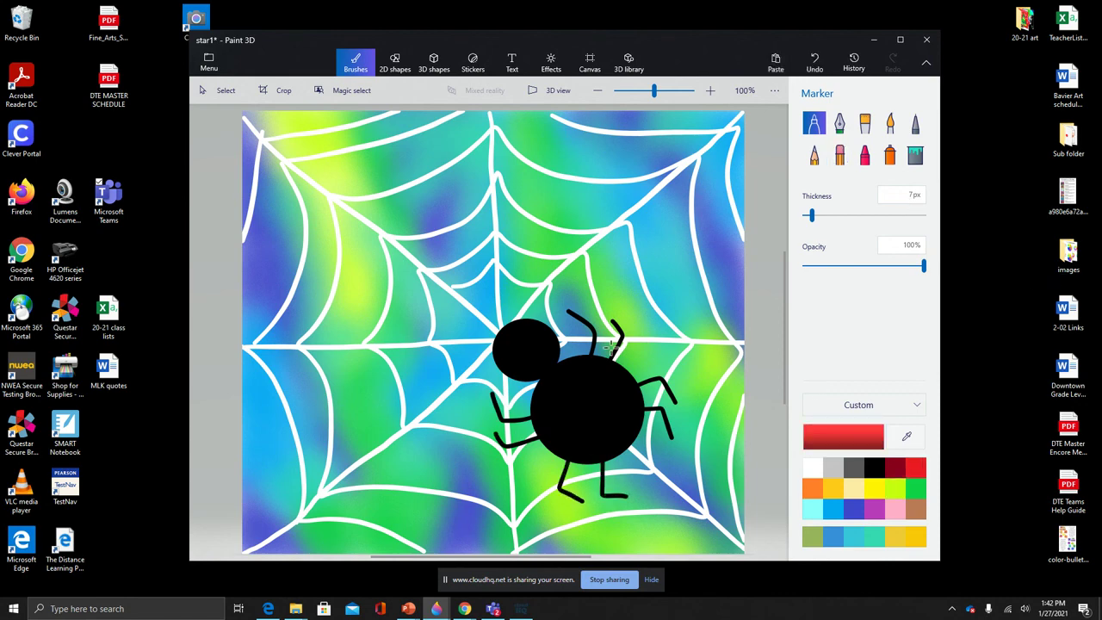
left_click(506, 346)
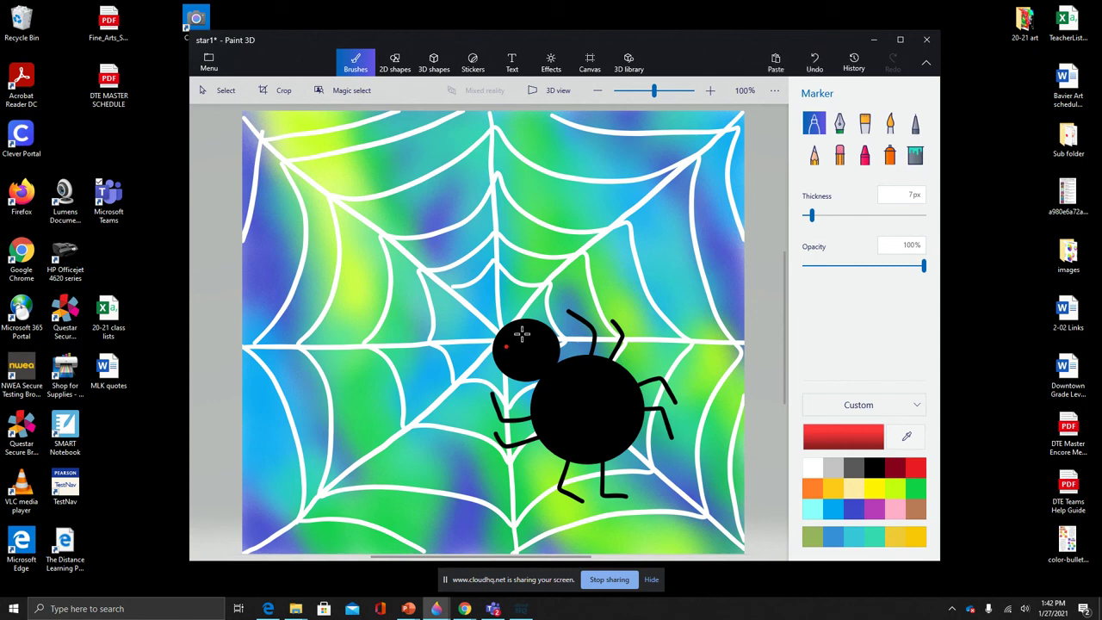